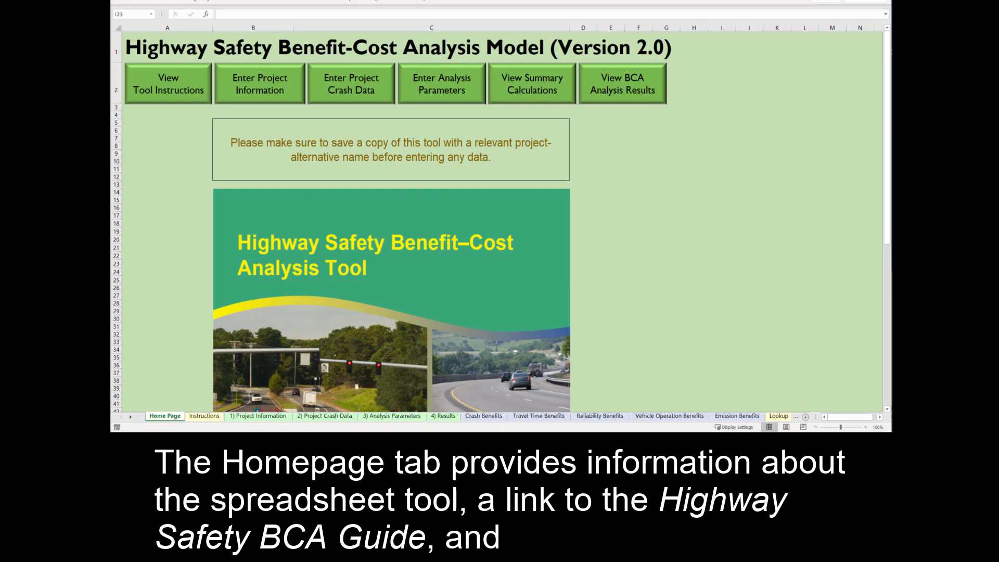
Scroll through the Instructions sheet's reference guide links and table of contents.
{"action": "left_click_drag", "start_coordinate": [874, 242], "coordinate": [873, 400]}
{"action": "left_click_drag", "start_coordinate": [875, 310], "coordinate": [866, 140]}
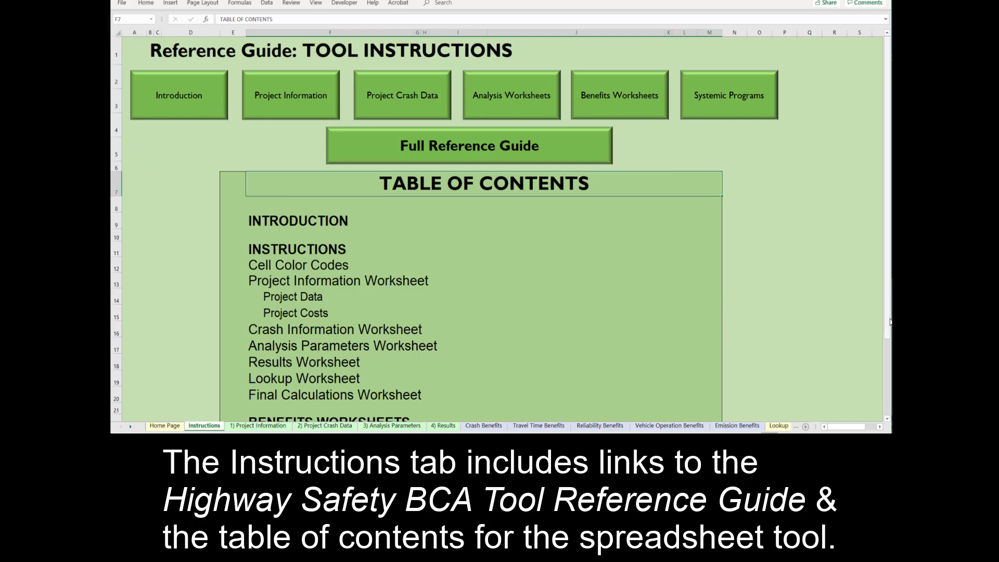
{"action": "left_click_drag", "start_coordinate": [889, 321], "coordinate": [882, 391]}
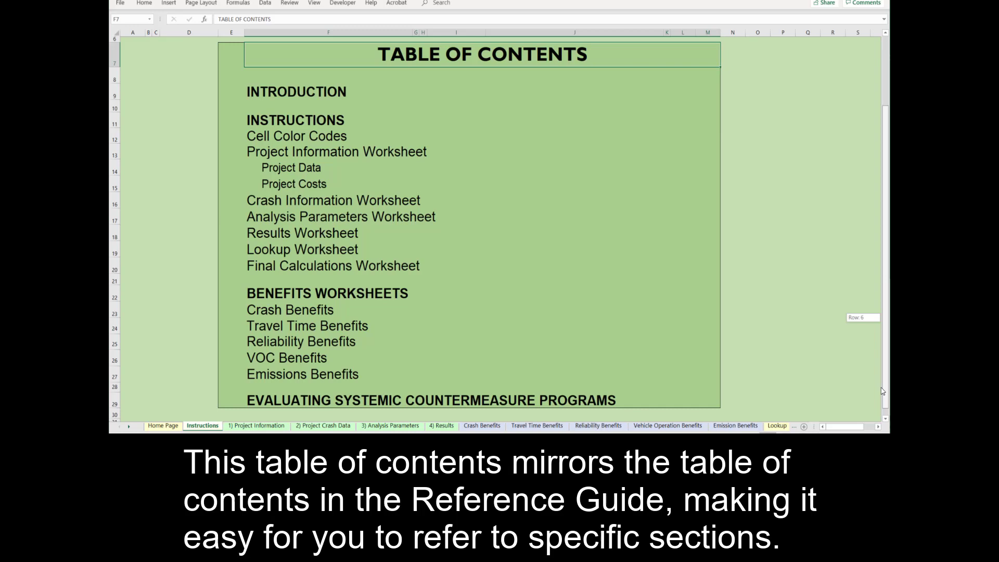
{"action": "left_click_drag", "start_coordinate": [882, 390], "coordinate": [880, 318]}
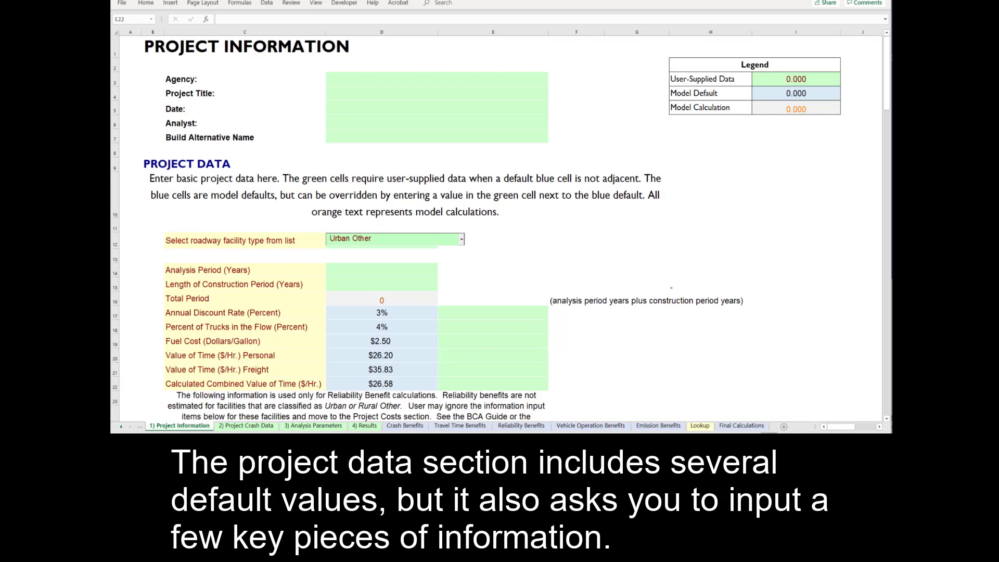
Try Urban Interstate/Expressway, Urban Arterial and Urban Other, ending on Rural Interstate/Principal Arterial.
{"action": "left_click", "coordinate": [461, 239]}
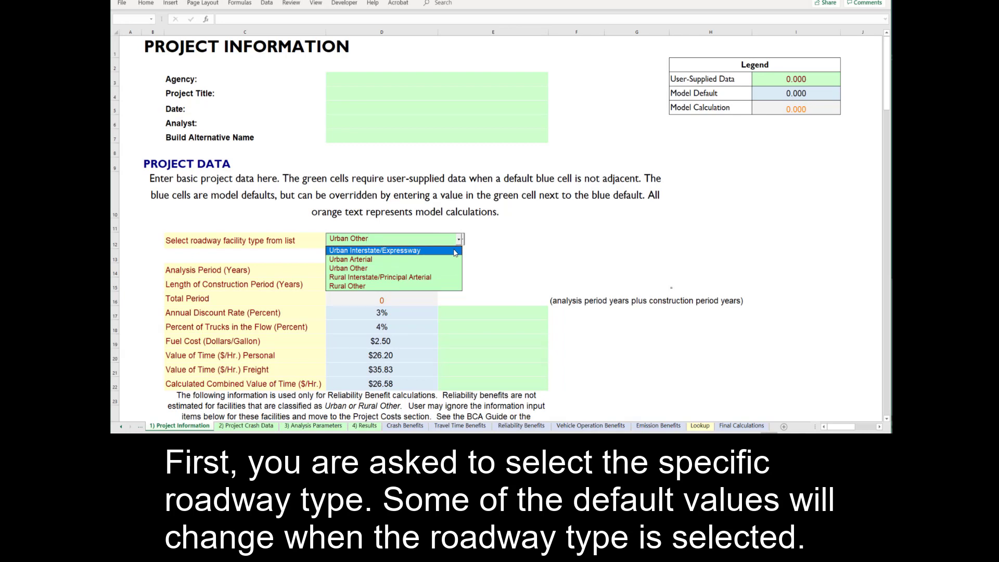
{"action": "left_click", "coordinate": [455, 251]}
{"action": "left_click", "coordinate": [460, 238]}
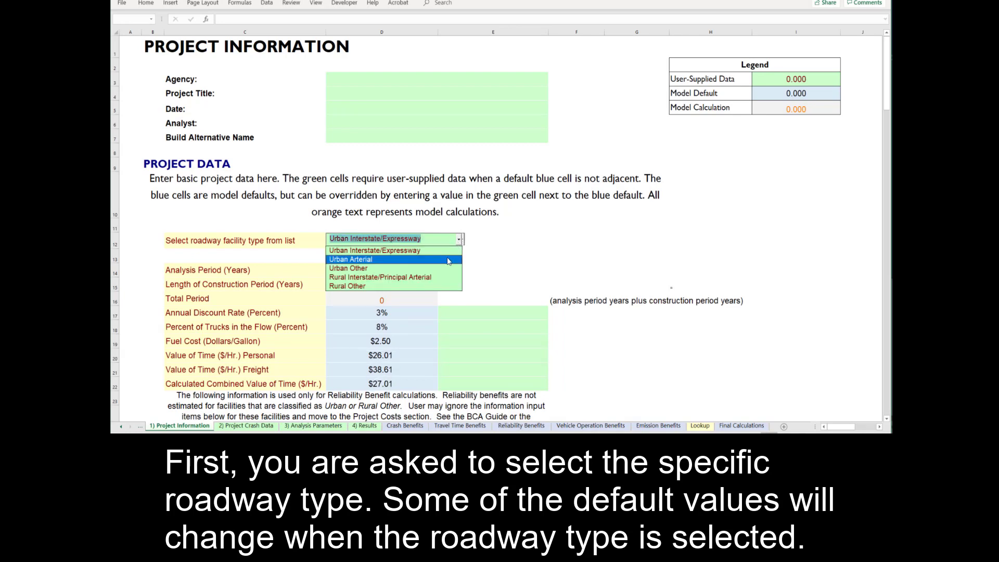
{"action": "left_click", "coordinate": [448, 260]}
{"action": "left_click", "coordinate": [460, 239]}
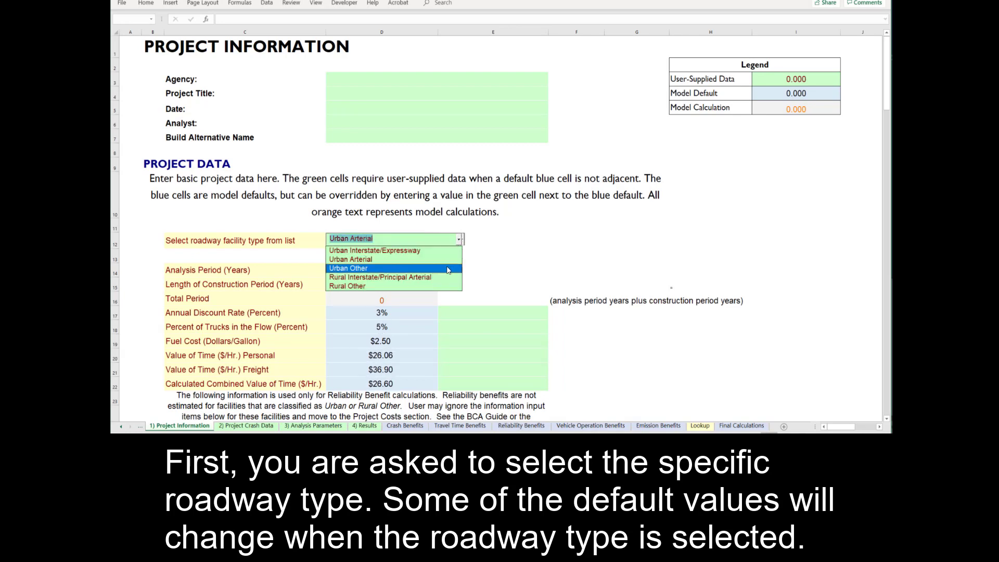
{"action": "left_click", "coordinate": [449, 268]}
{"action": "left_click", "coordinate": [459, 239]}
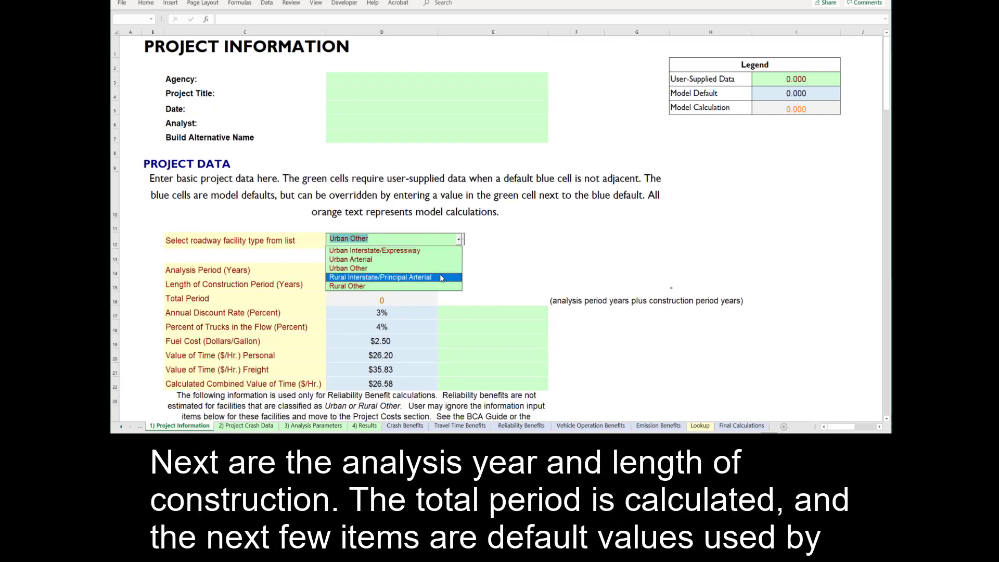
{"action": "left_click", "coordinate": [441, 277]}
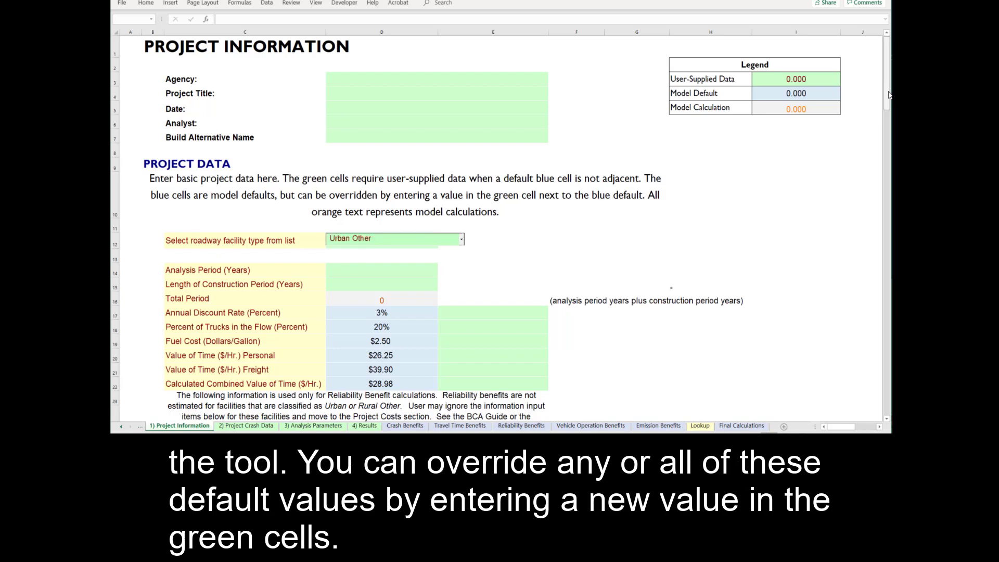
{"action": "left_click_drag", "start_coordinate": [889, 95], "coordinate": [889, 124]}
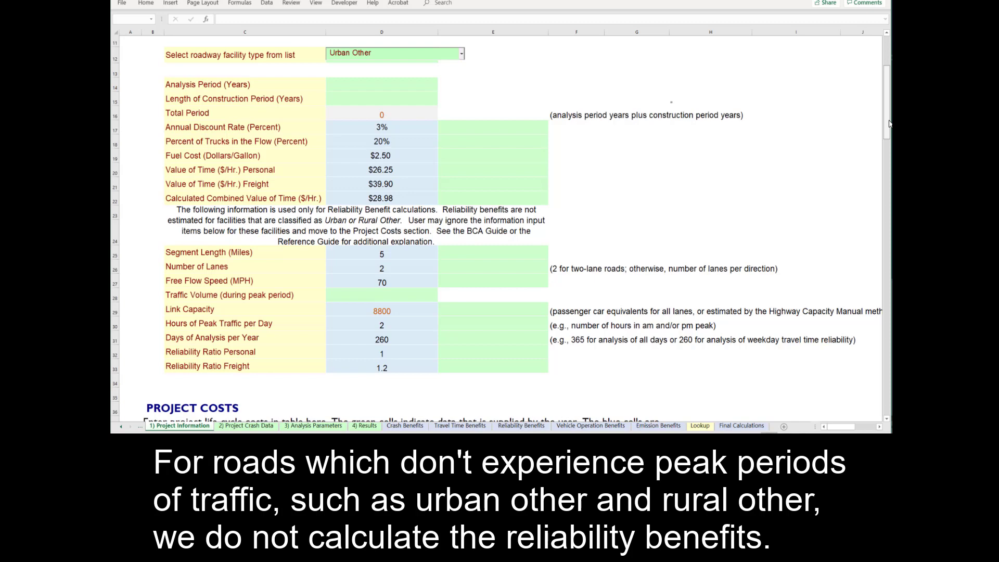
{"action": "scroll", "coordinate": [888, 123], "scroll_direction": "down", "scroll_amount": 4}
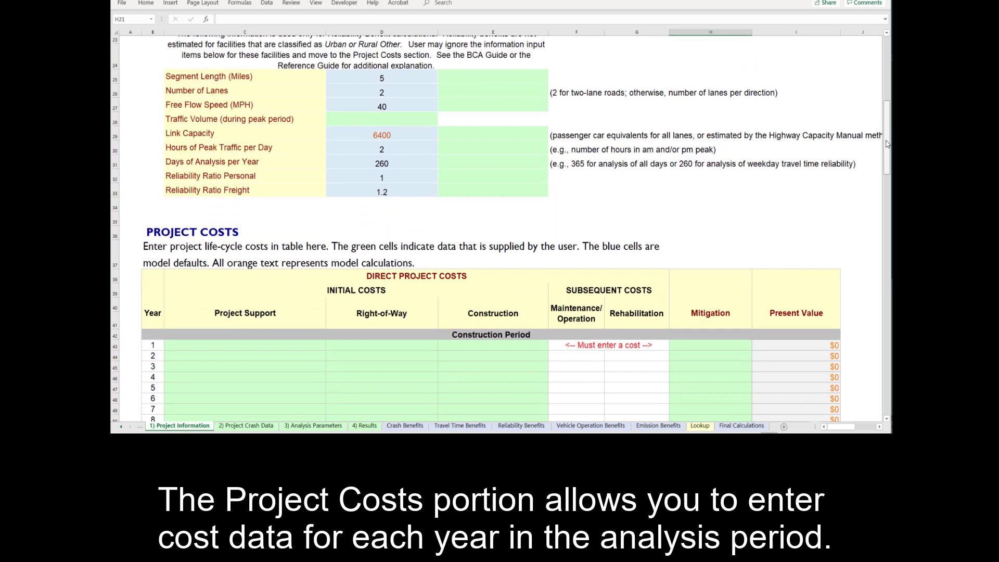
{"action": "scroll", "coordinate": [888, 144], "scroll_direction": "down", "scroll_amount": 3}
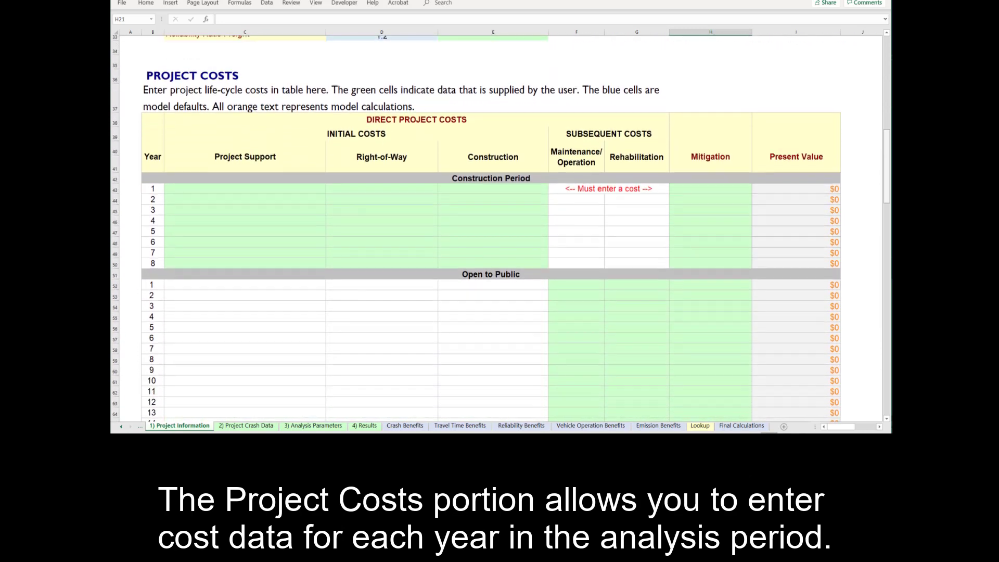
{"action": "scroll", "coordinate": [501, 229], "scroll_direction": "down", "scroll_amount": 1}
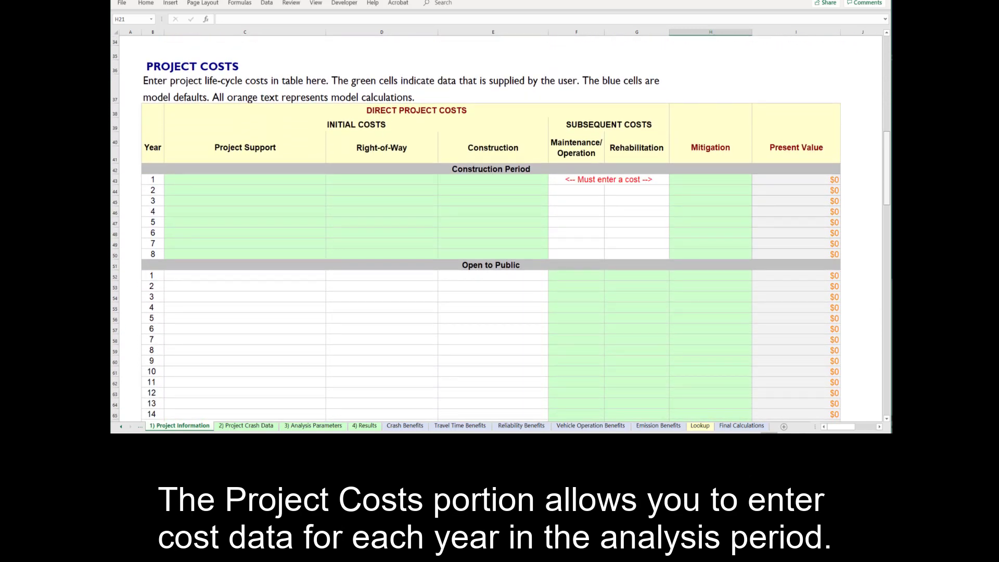
{"action": "scroll", "coordinate": [477, 228], "scroll_direction": "down", "scroll_amount": 1}
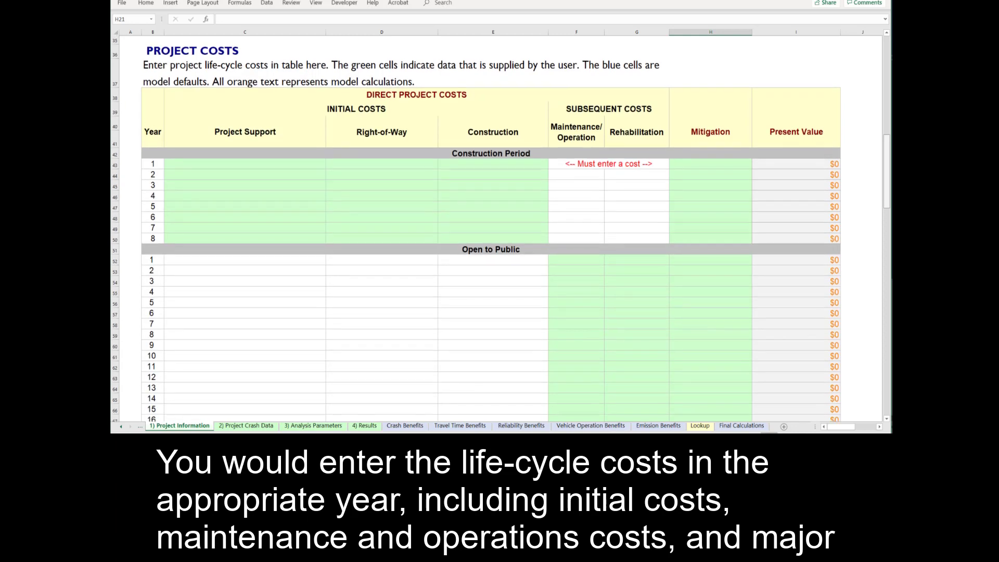
{"action": "scroll", "coordinate": [501, 229], "scroll_direction": "down", "scroll_amount": 8}
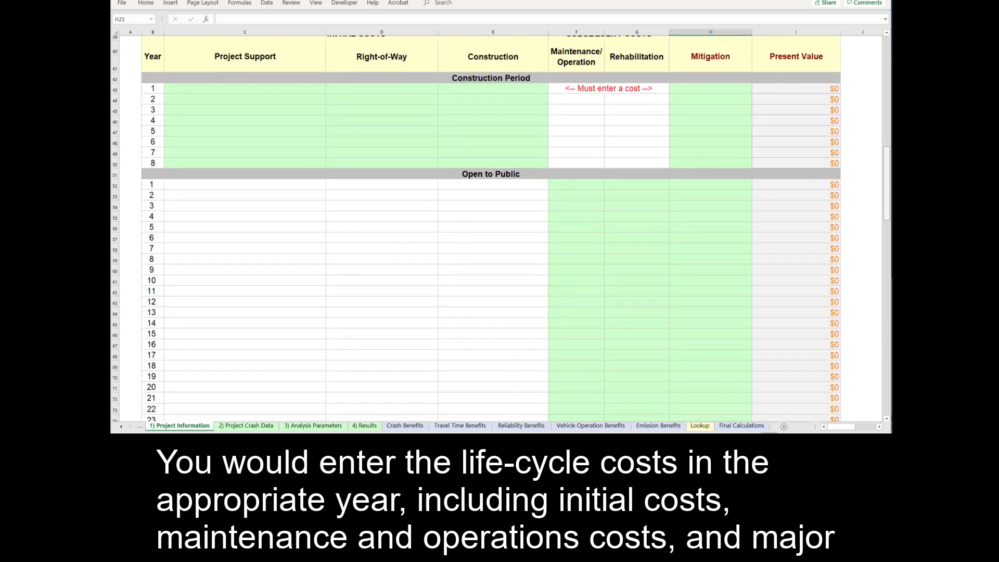
{"action": "scroll", "coordinate": [502, 229], "scroll_direction": "down", "scroll_amount": 6}
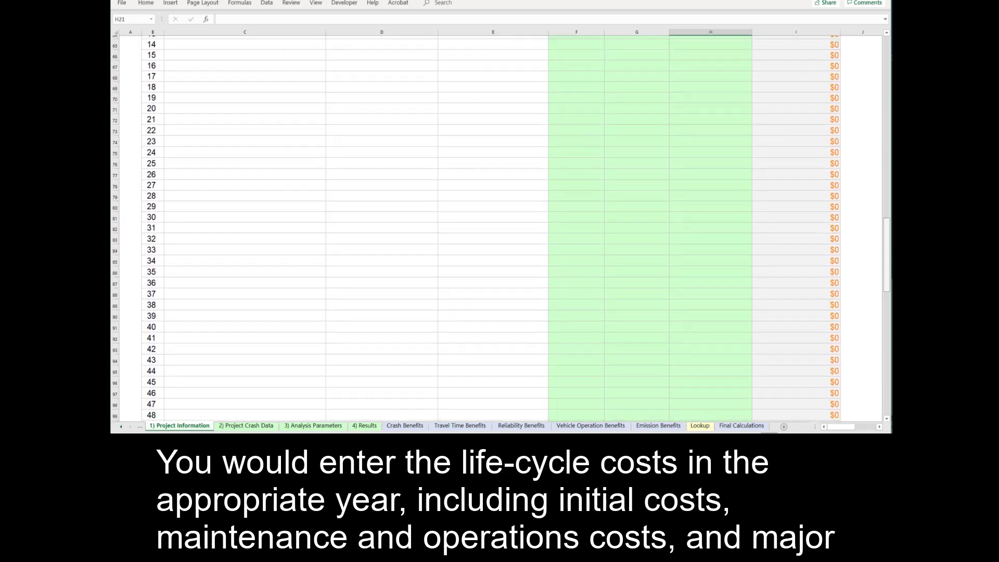
{"action": "scroll", "coordinate": [476, 228], "scroll_direction": "down", "scroll_amount": 1}
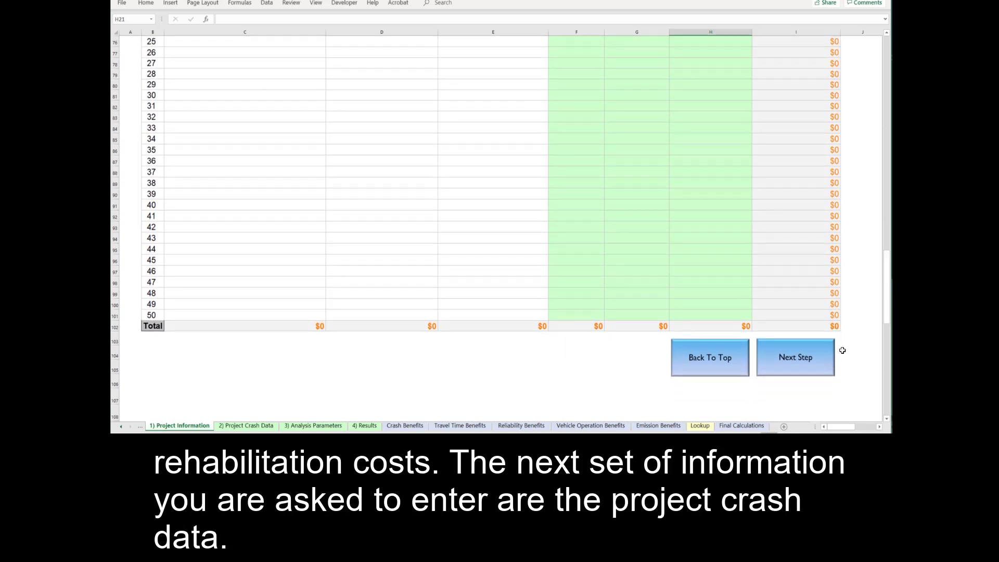
On 2) Project Crash Data, choose Multiple Countermeasures and the Dominant Effect calculation method.
{"action": "left_click", "coordinate": [805, 363]}
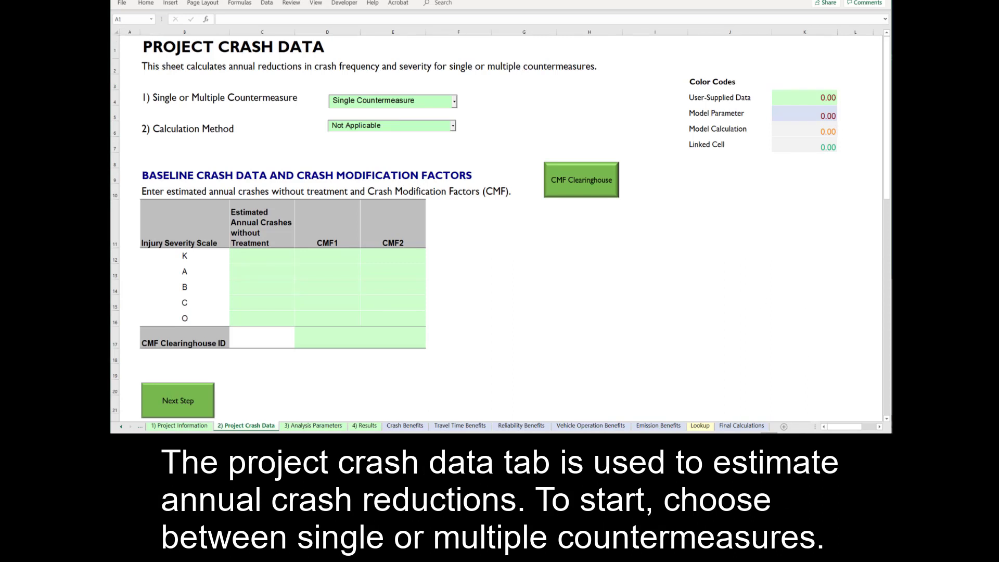
{"action": "left_click", "coordinate": [454, 103]}
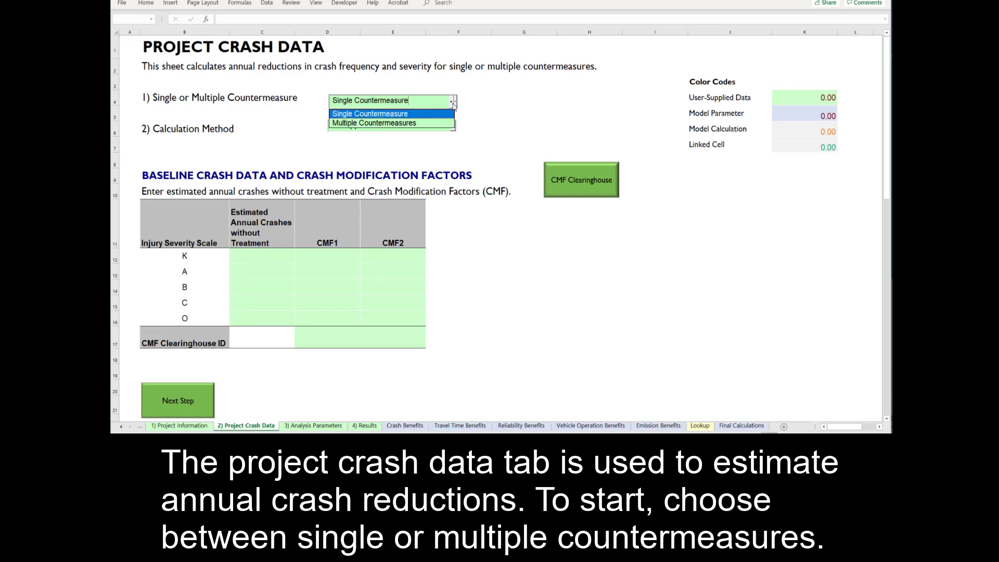
{"action": "left_click", "coordinate": [440, 124]}
{"action": "left_click", "coordinate": [456, 104]}
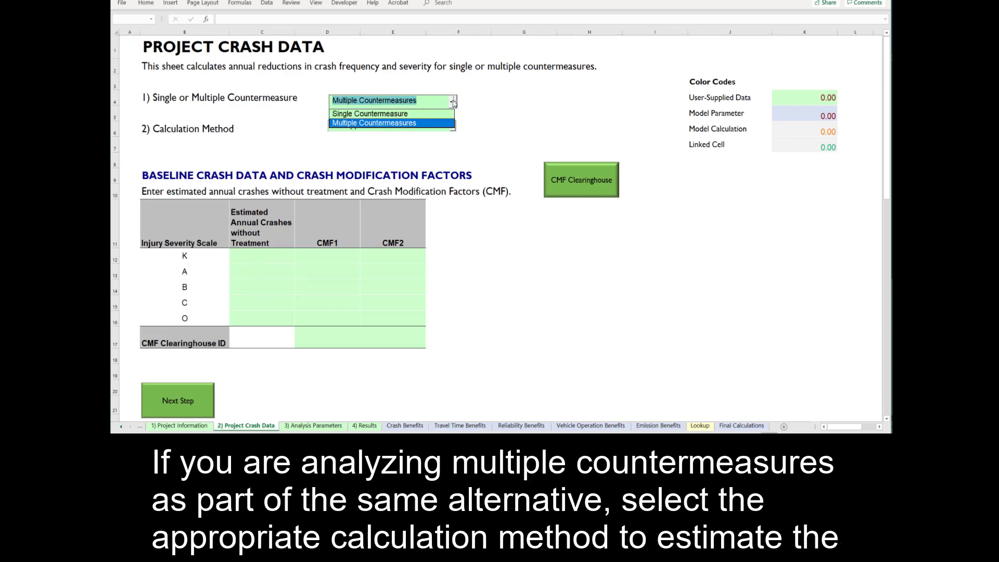
{"action": "left_click", "coordinate": [447, 123]}
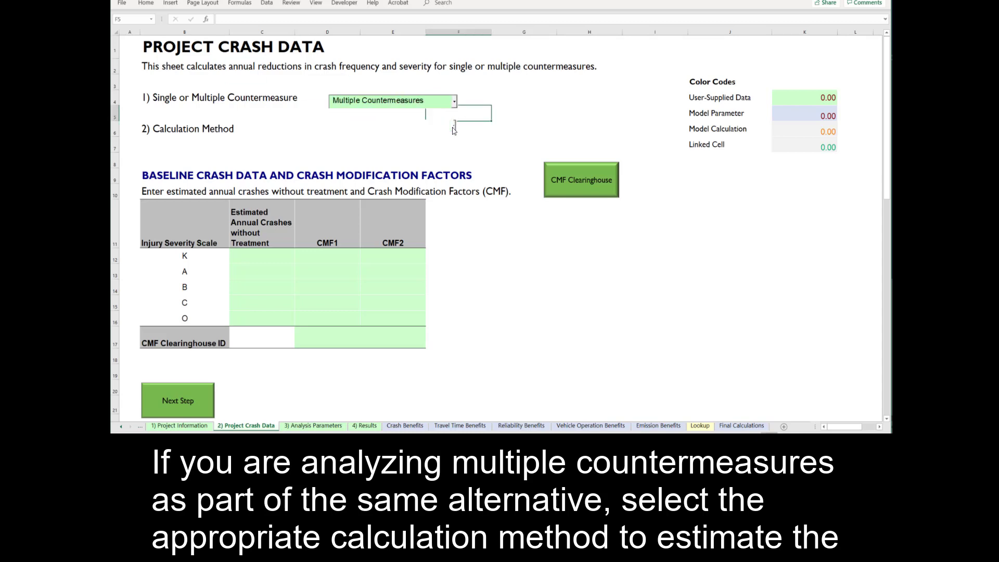
{"action": "left_click", "coordinate": [453, 127]}
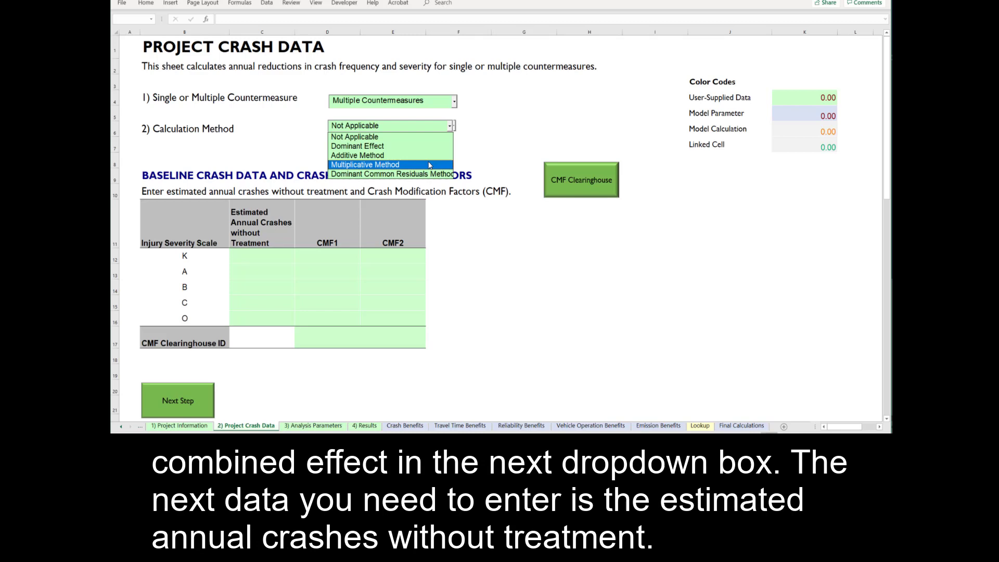
{"action": "left_click", "coordinate": [427, 149]}
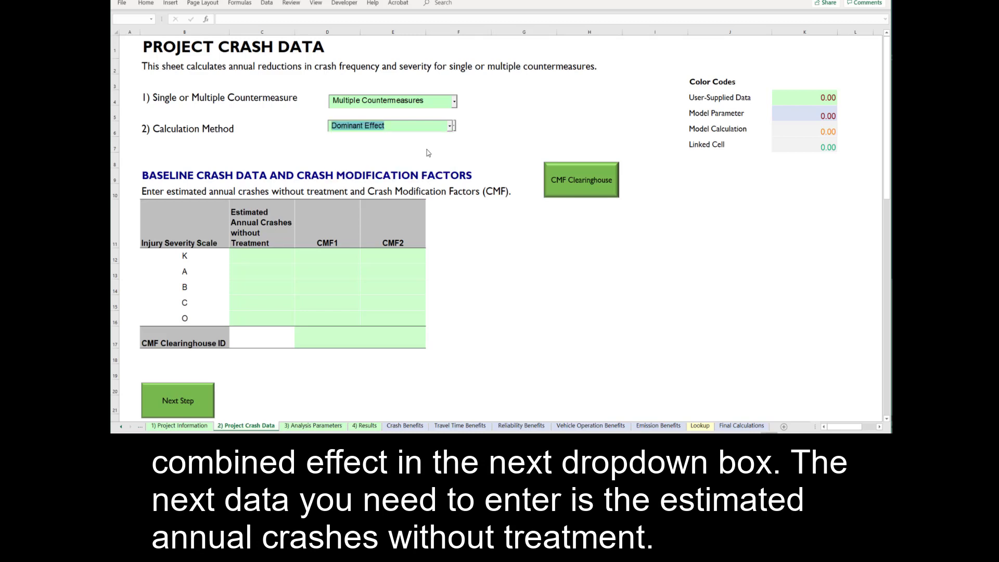
{"action": "left_click", "coordinate": [432, 159]}
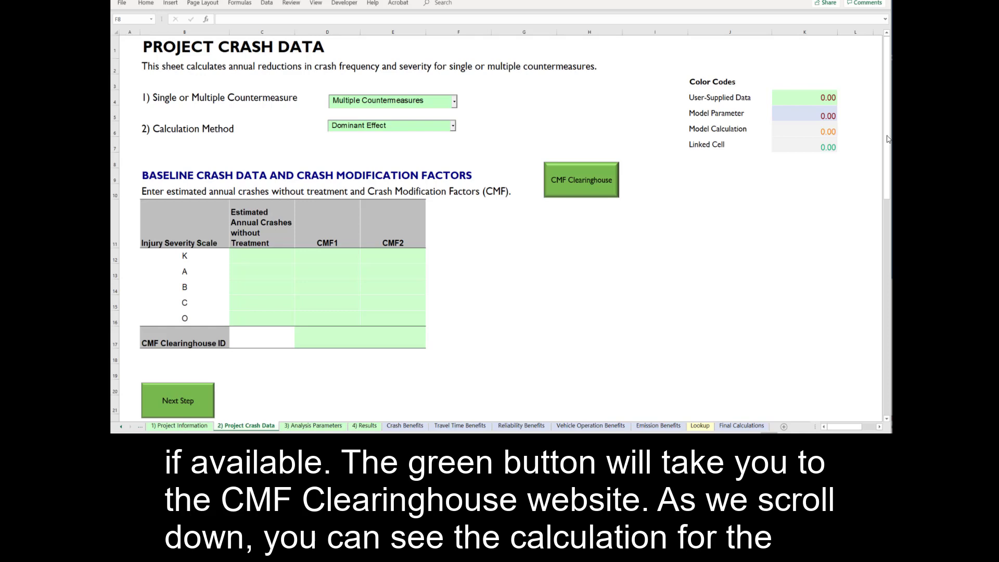
Scroll down the baseline crash table, then switch to the 3) Analysis Parameters sheet.
{"action": "left_click_drag", "start_coordinate": [888, 139], "coordinate": [890, 390]}
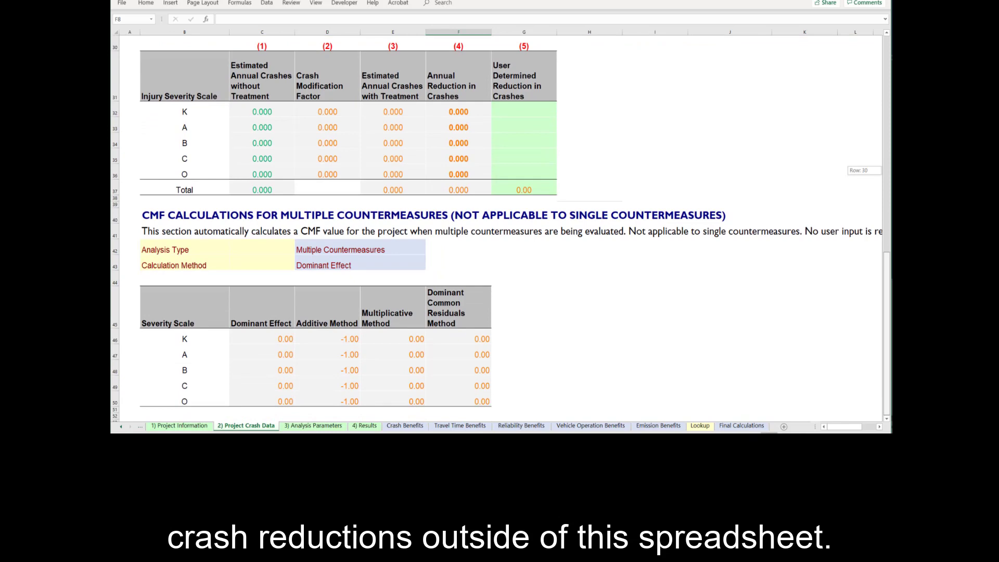
{"action": "key", "text": "ctrl+Page_Down"}
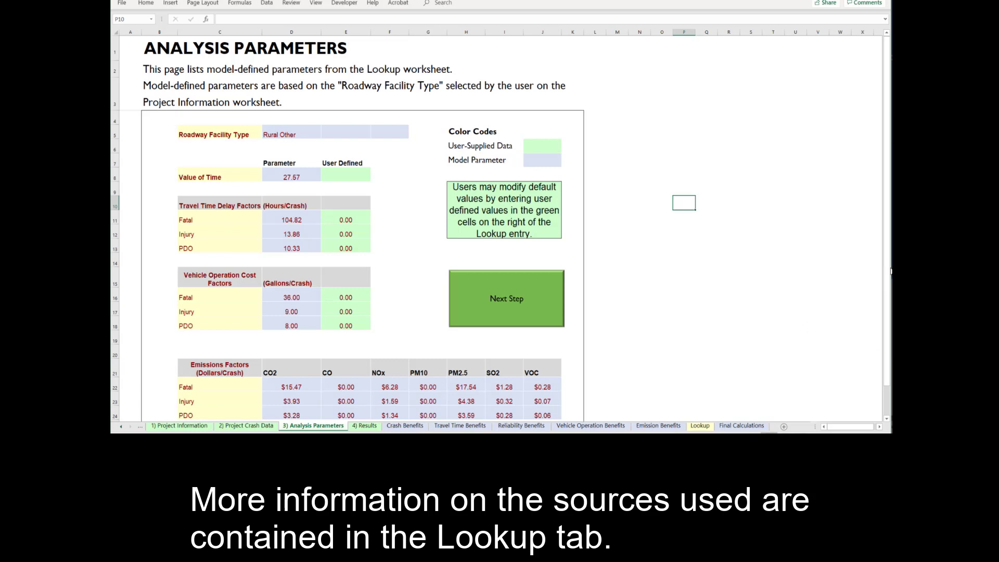
Advance from Analysis Parameters to the 4) Results benefit-cost summary.
{"action": "left_click", "coordinate": [510, 318]}
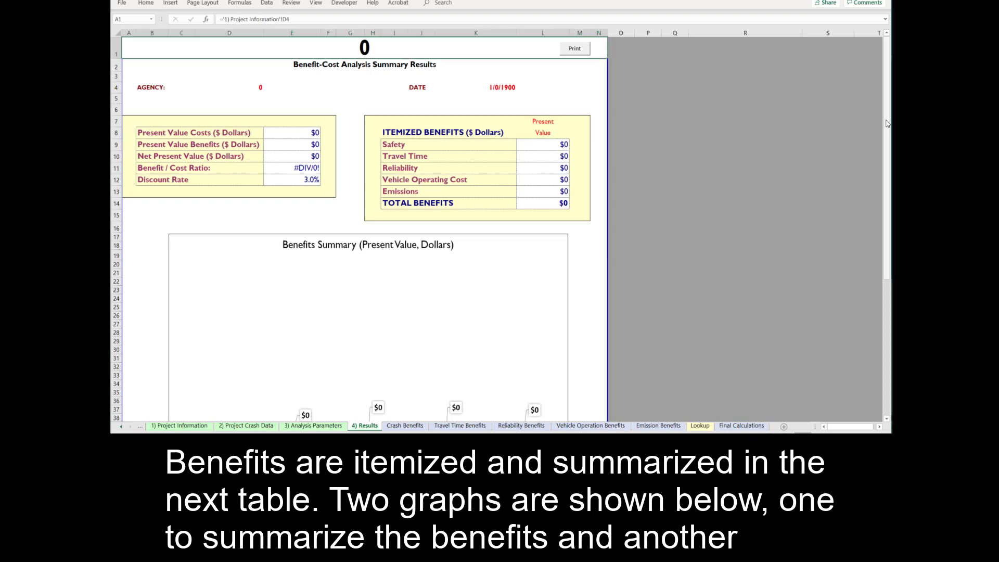
{"action": "left_click_drag", "start_coordinate": [887, 124], "coordinate": [880, 78]}
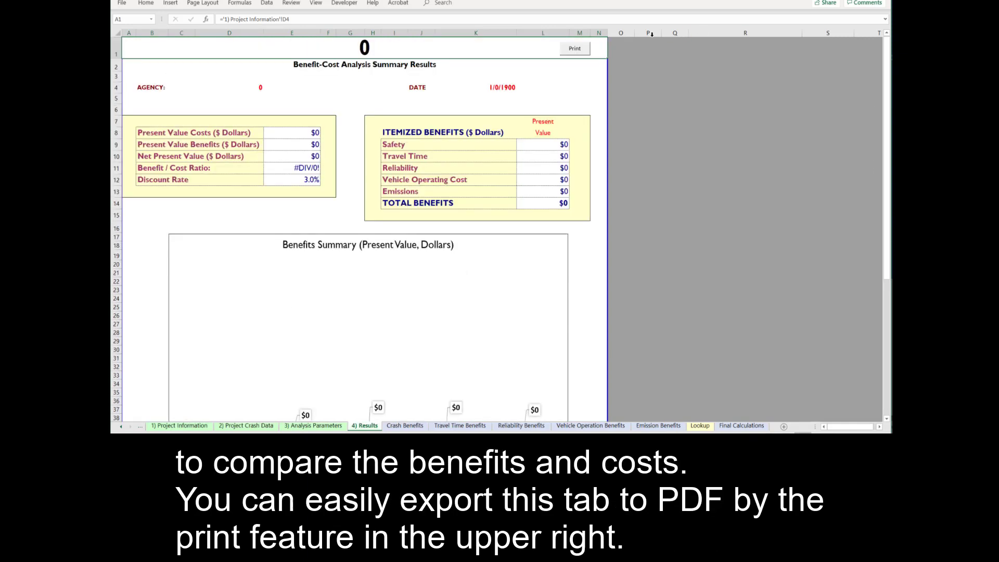
{"action": "left_click", "coordinate": [586, 51]}
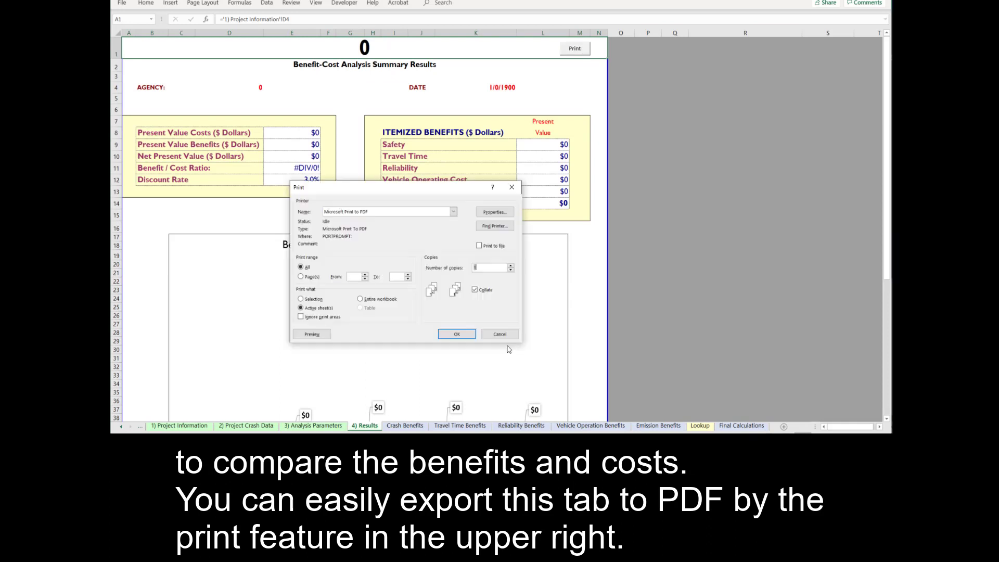
{"action": "left_click", "coordinate": [500, 335]}
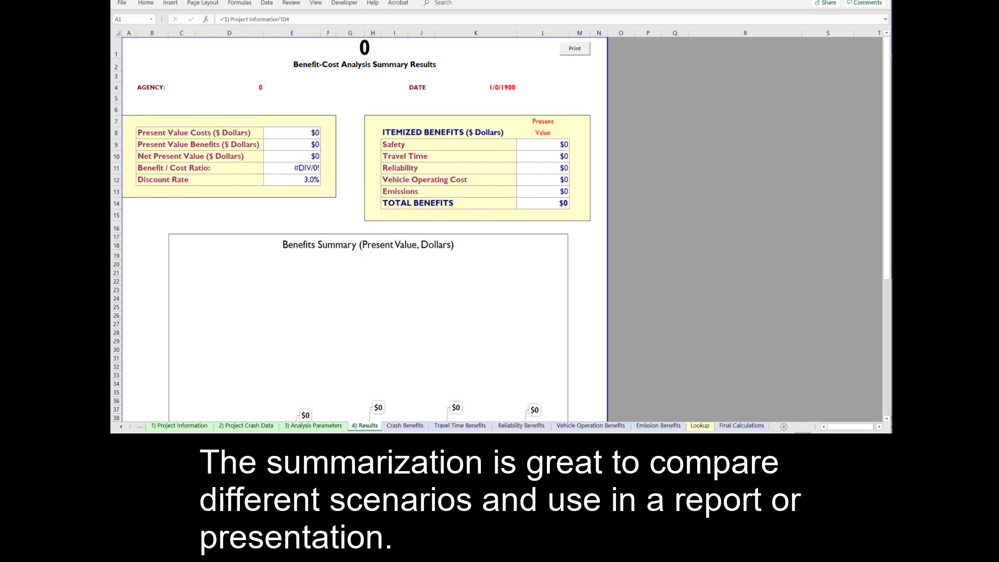
Switch to the Crash Benefits sheet and its K-to-O severity benefit table.
{"action": "left_click", "coordinate": [403, 426]}
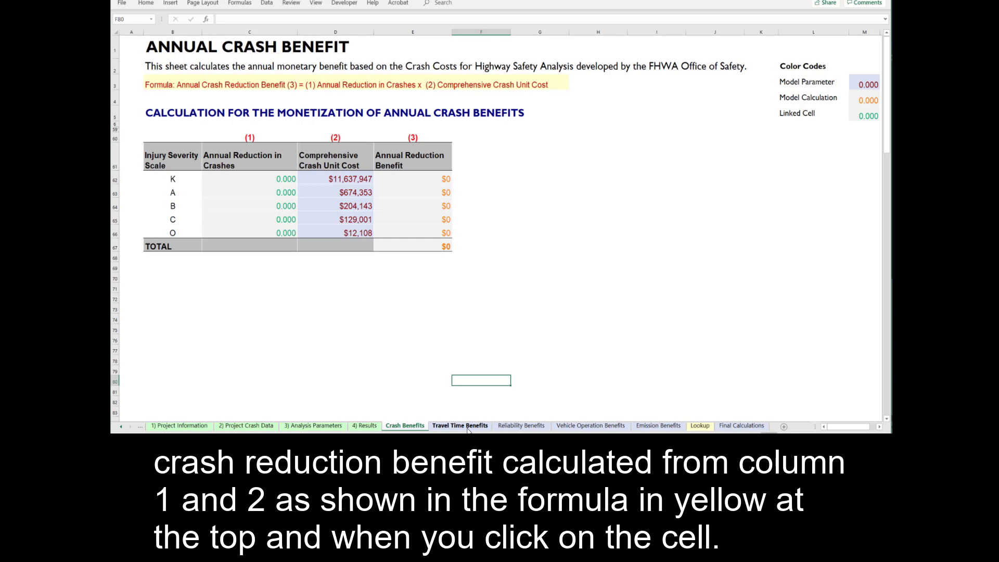
Switch to the Travel Time Benefits sheet and its annual delay reduction benefit.
{"action": "left_click", "coordinate": [460, 426]}
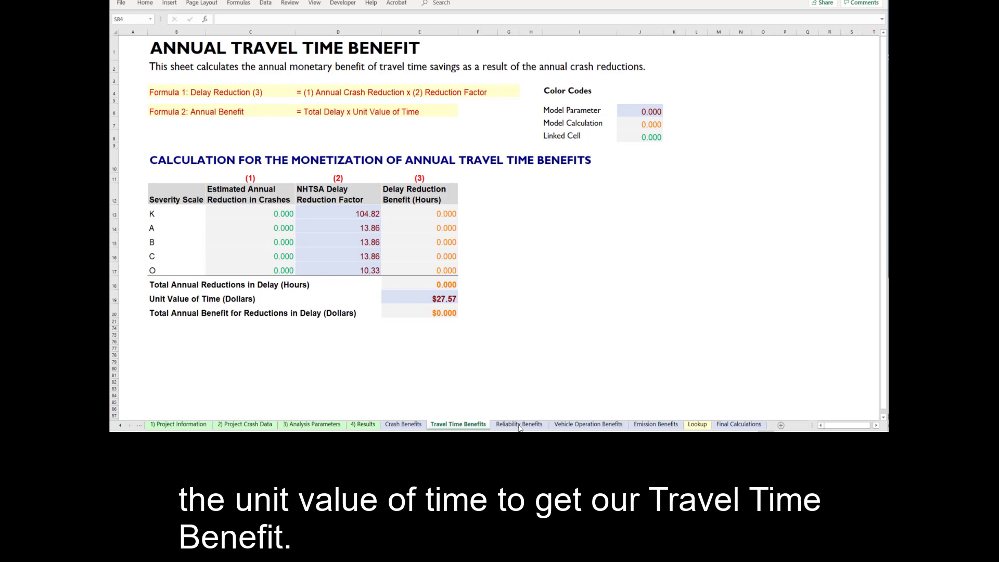
Switch to the Reliability Benefits sheet and select a cell in its calculations.
{"action": "left_click", "coordinate": [519, 425]}
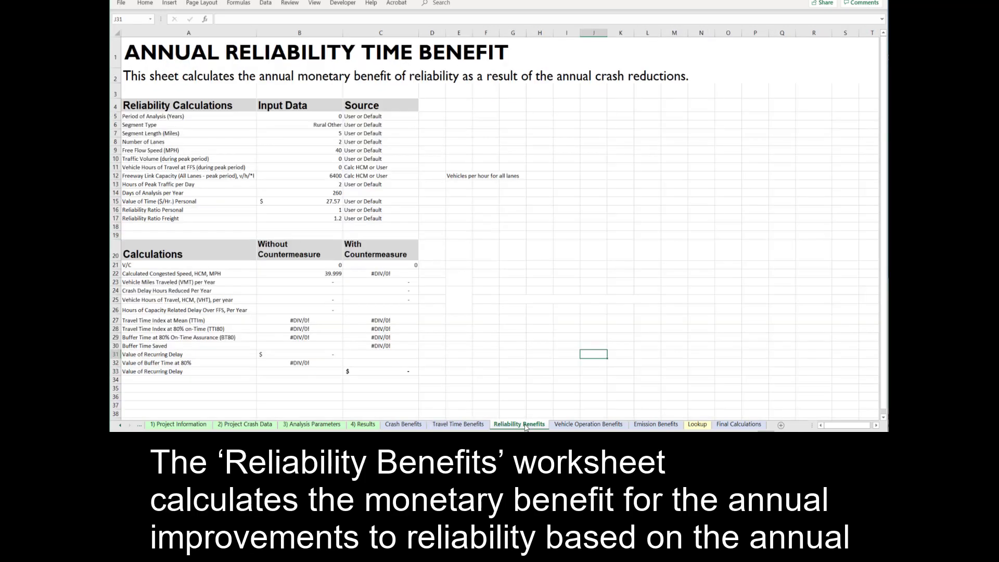
{"action": "left_click", "coordinate": [601, 388]}
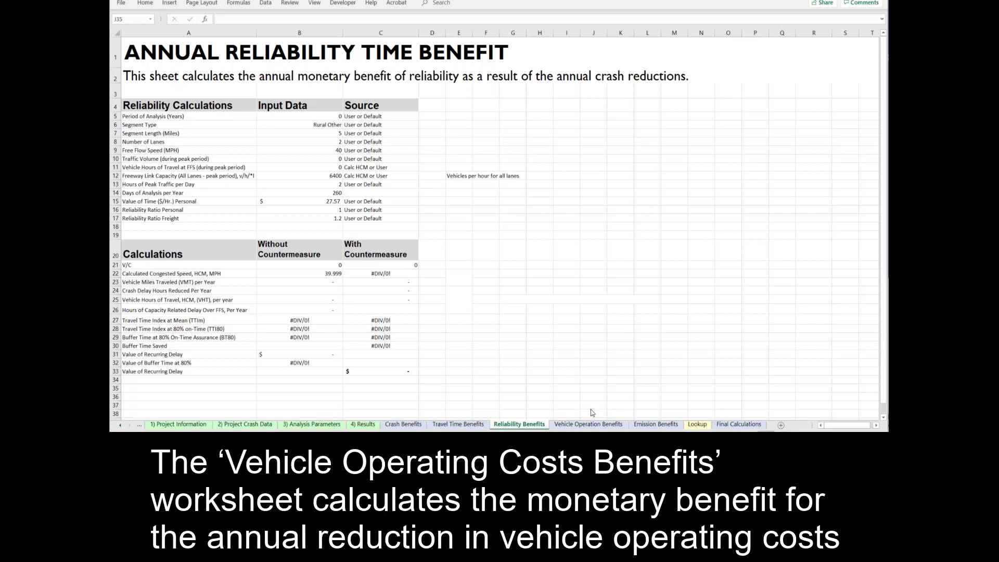
Switch to the Vehicle Operation Benefits sheet and its fuel reduction benefit.
{"action": "left_click", "coordinate": [610, 425]}
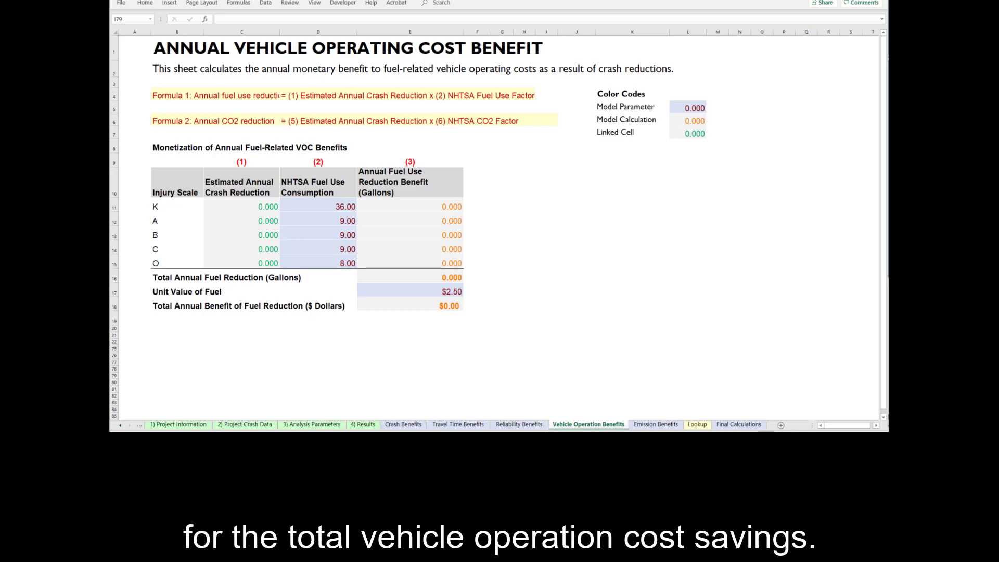
Move to Emission Benefits and scroll through its NHTSA emissions factors and benefit table.
{"action": "key", "text": "ctrl+Page_Down"}
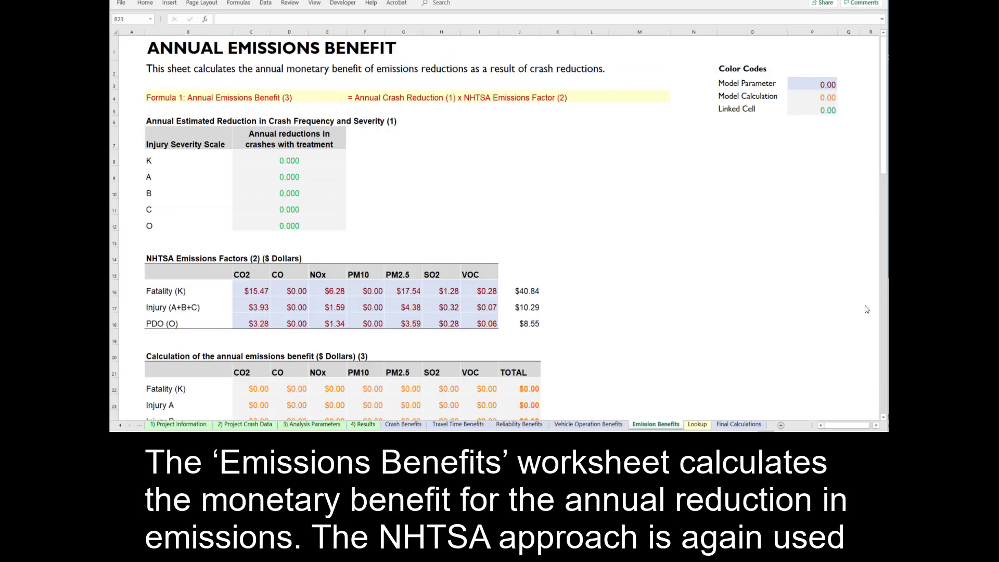
{"action": "scroll", "coordinate": [866, 309], "scroll_direction": "down", "scroll_amount": 1}
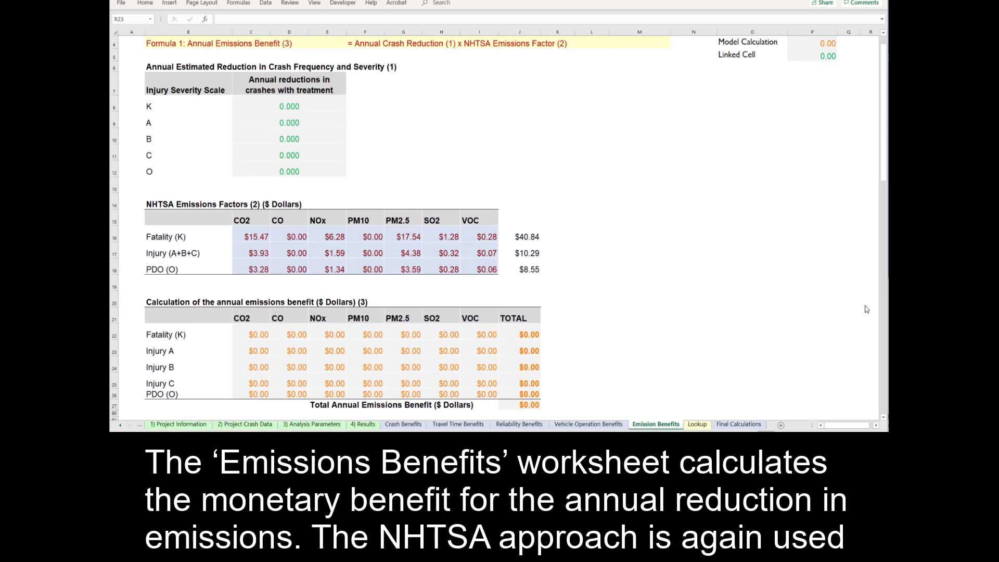
{"action": "scroll", "coordinate": [866, 309], "scroll_direction": "down", "scroll_amount": 1}
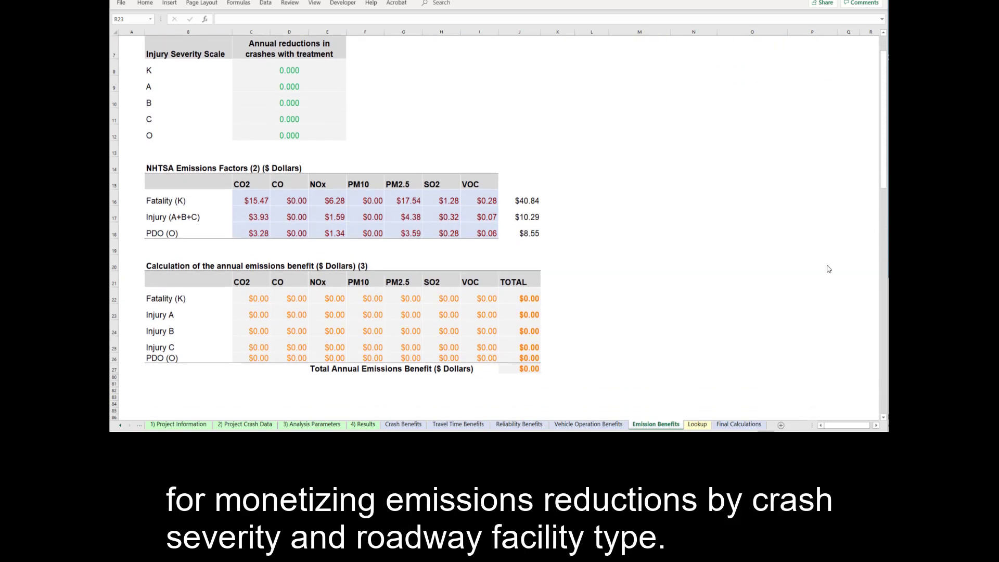
{"action": "left_click_drag", "start_coordinate": [885, 162], "coordinate": [888, 134]}
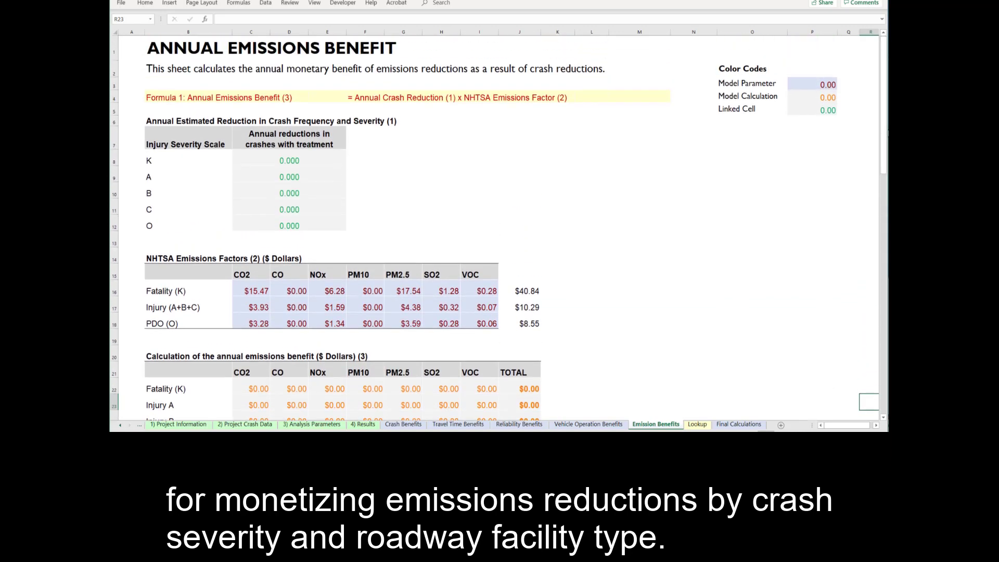
Switch to the Lookup sheet holding the FMCSA value-of-time and NHTSA delay tables.
{"action": "left_click", "coordinate": [697, 424]}
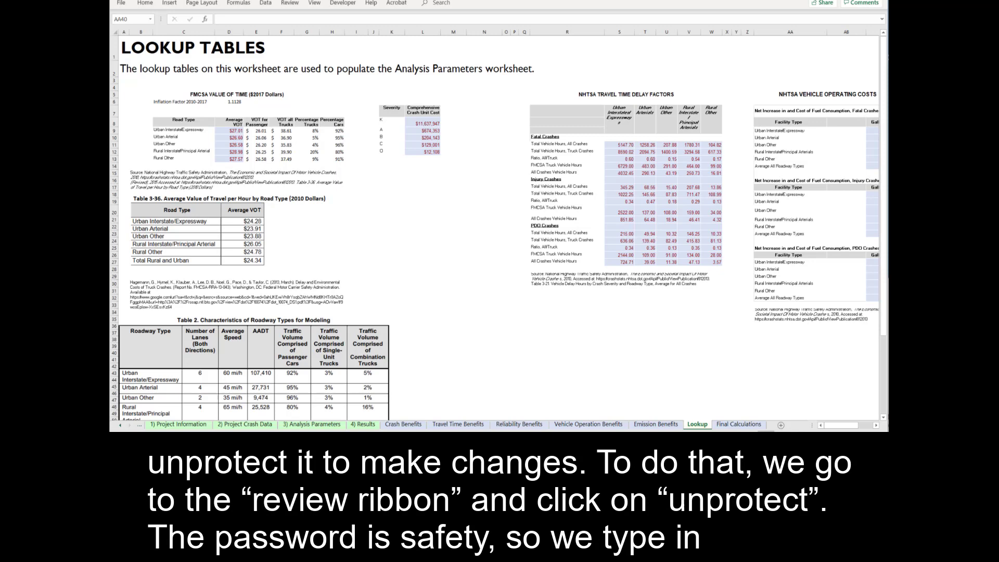
Unprotect the Lookup sheet with the sheet password and select the crash unit cost in L11.
{"action": "left_click", "coordinate": [290, 3]}
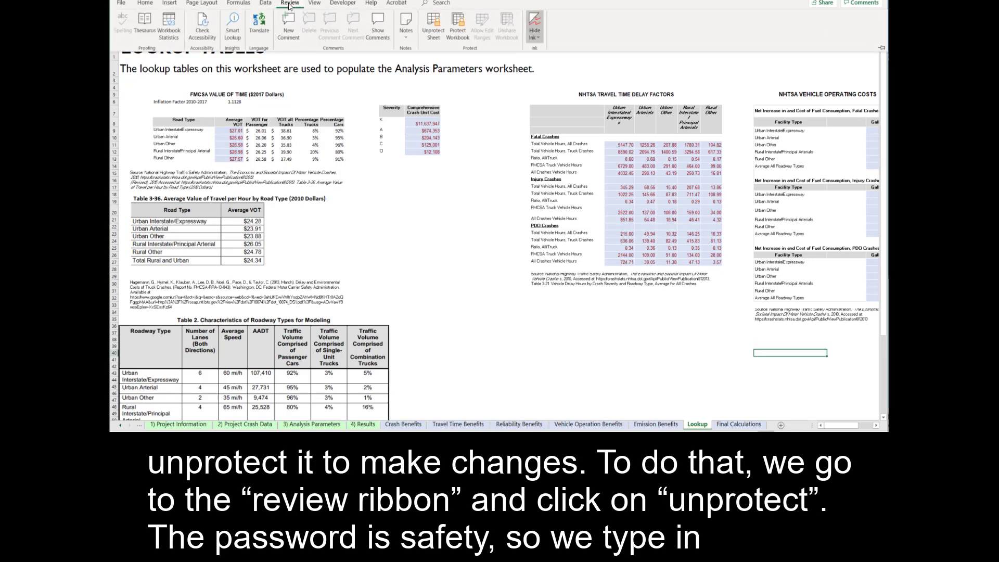
{"action": "left_click", "coordinate": [432, 32]}
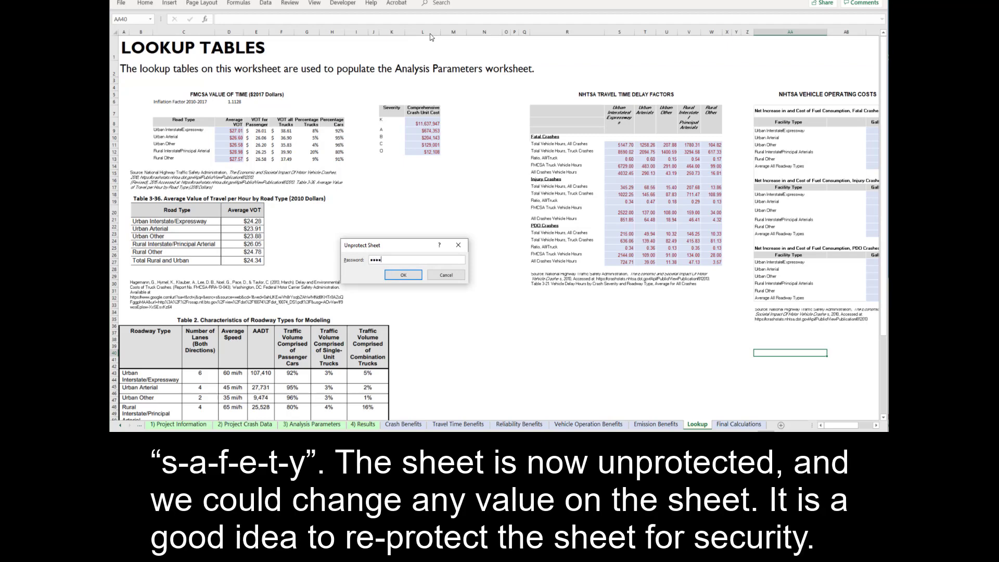
{"action": "type", "text": "safety"}
{"action": "left_click", "coordinate": [406, 276]}
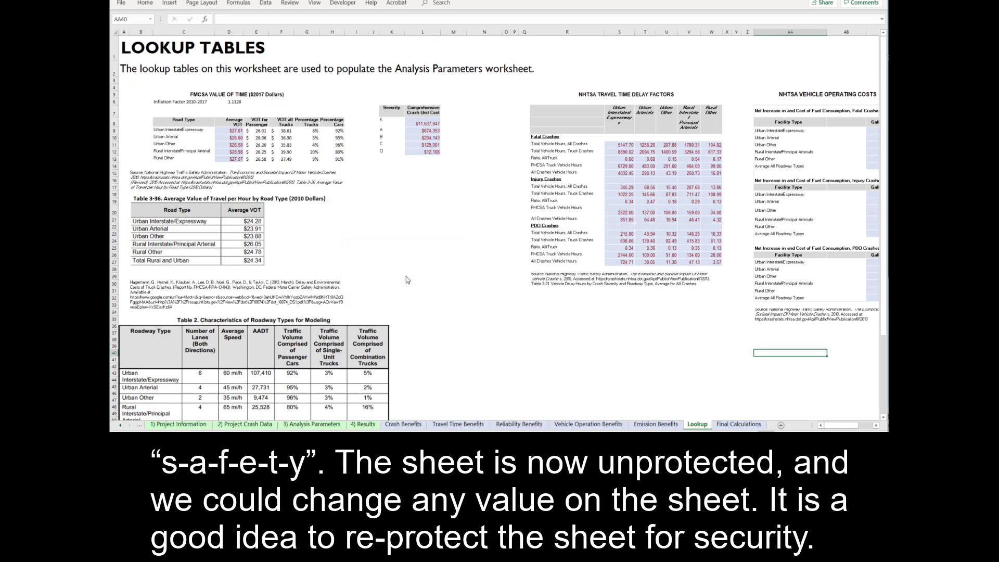
{"action": "left_click", "coordinate": [431, 146]}
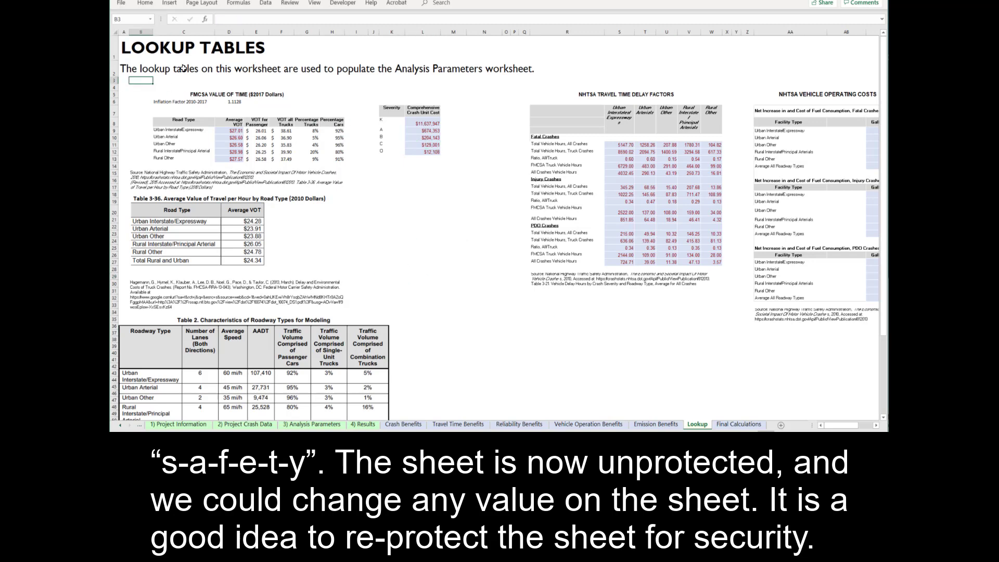
Protect the Lookup sheet again, entering and confirming the sheet password.
{"action": "left_click", "coordinate": [275, 48]}
{"action": "left_click", "coordinate": [287, 5]}
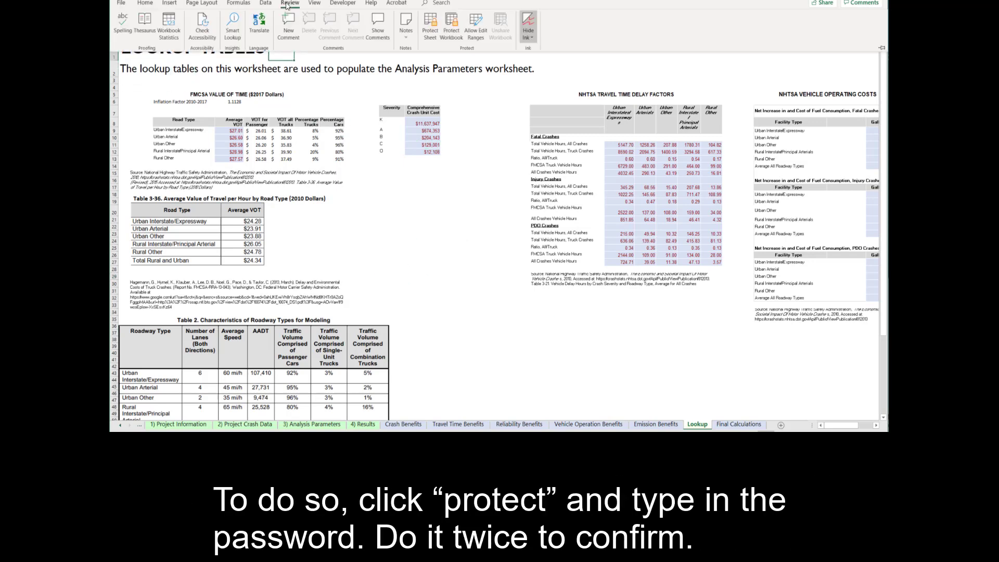
{"action": "left_click", "coordinate": [436, 29]}
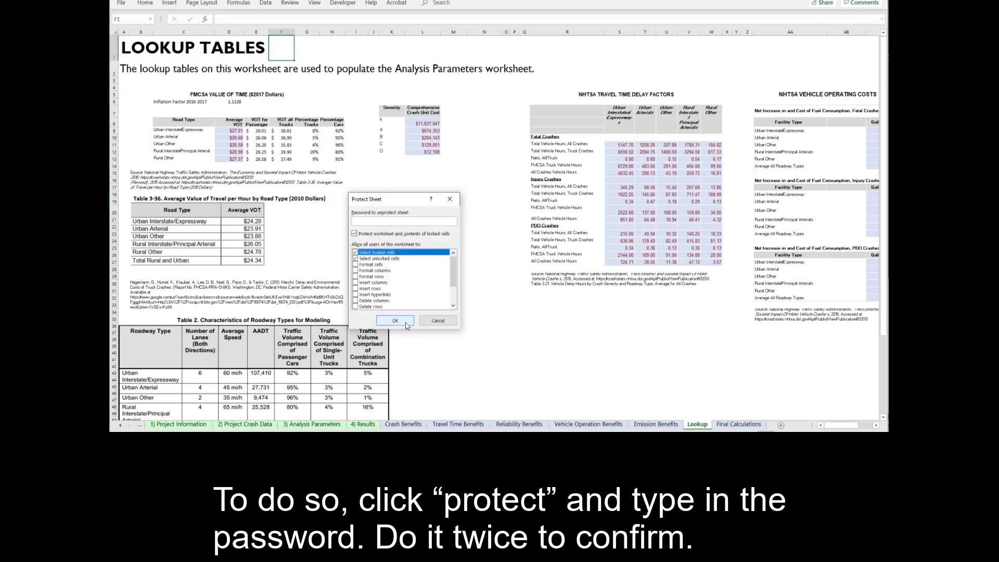
{"action": "type", "text": "•••••"}
{"action": "left_click", "coordinate": [407, 322]}
{"action": "type", "text": "•"}
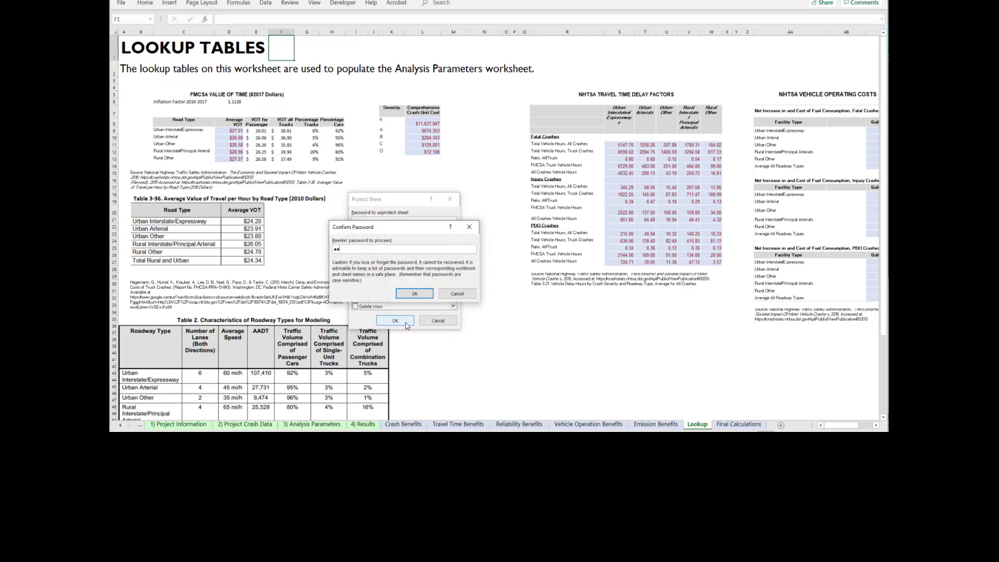
{"action": "type", "text": "••••"}
{"action": "key", "text": "Return"}
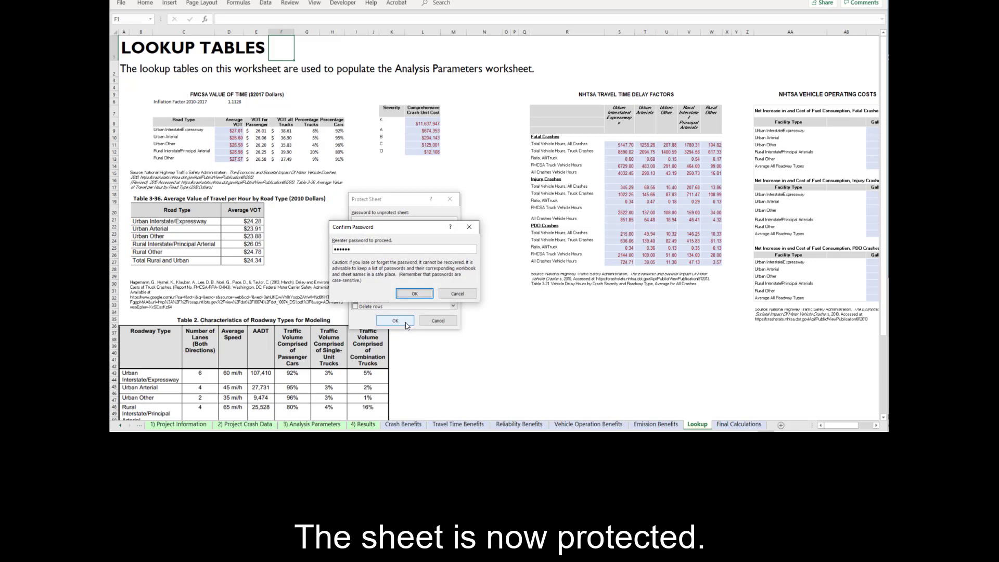
Switch to the Final Calculations sheet showing yearly present values of benefits and costs.
{"action": "left_click", "coordinate": [728, 424]}
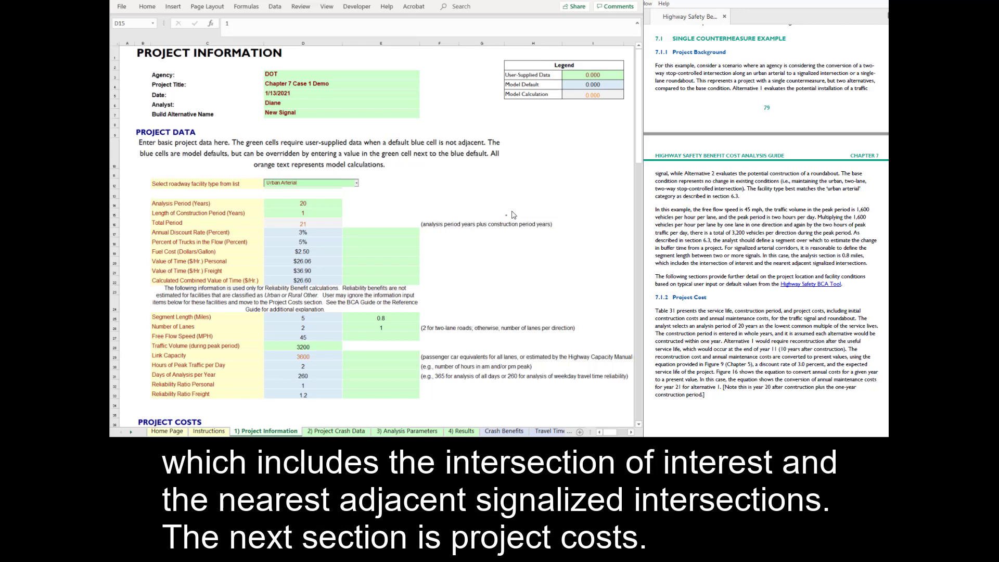
Scroll down through the PROJECT COSTS table to review the remaining cost rows.
{"action": "scroll", "coordinate": [513, 215], "scroll_direction": "down", "scroll_amount": 5}
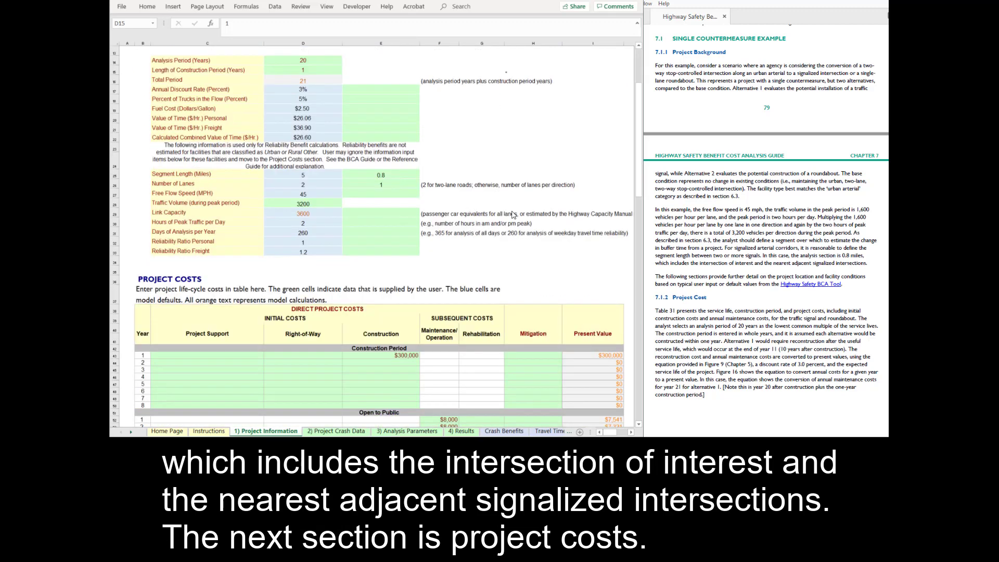
{"action": "scroll", "coordinate": [513, 214], "scroll_direction": "down", "scroll_amount": 5}
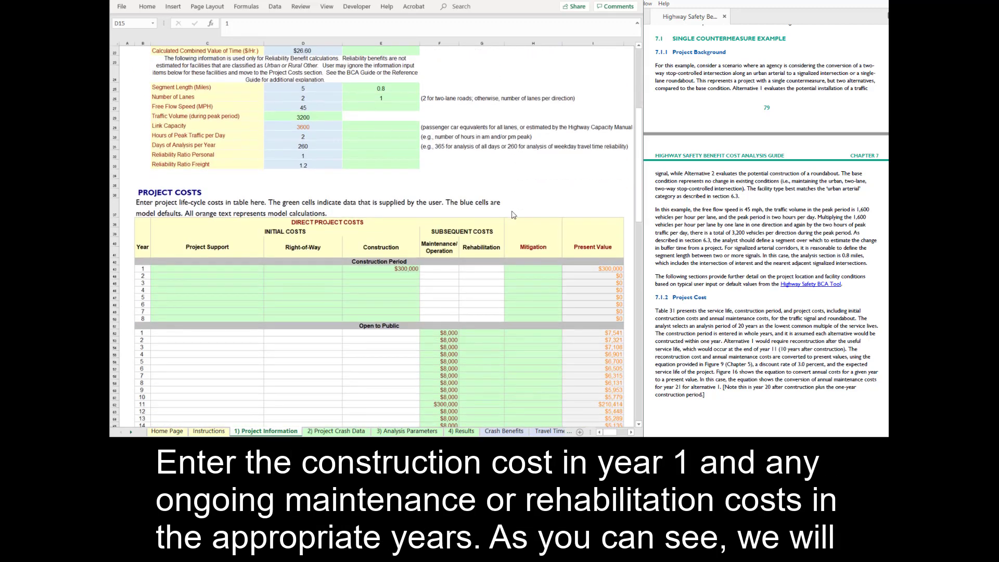
{"action": "scroll", "coordinate": [513, 214], "scroll_direction": "down", "scroll_amount": 2}
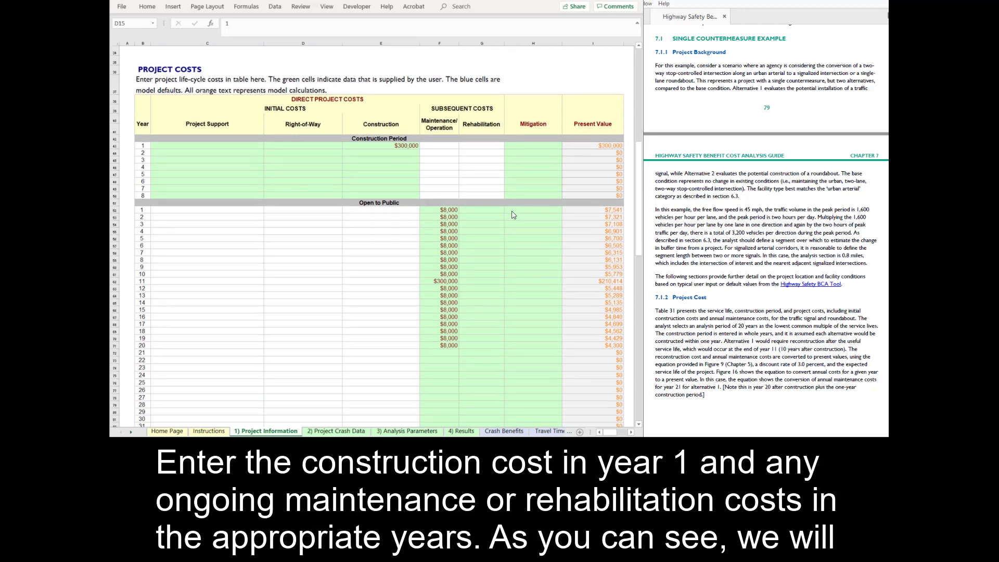
{"action": "scroll", "coordinate": [831, 340], "scroll_direction": "down", "scroll_amount": 5}
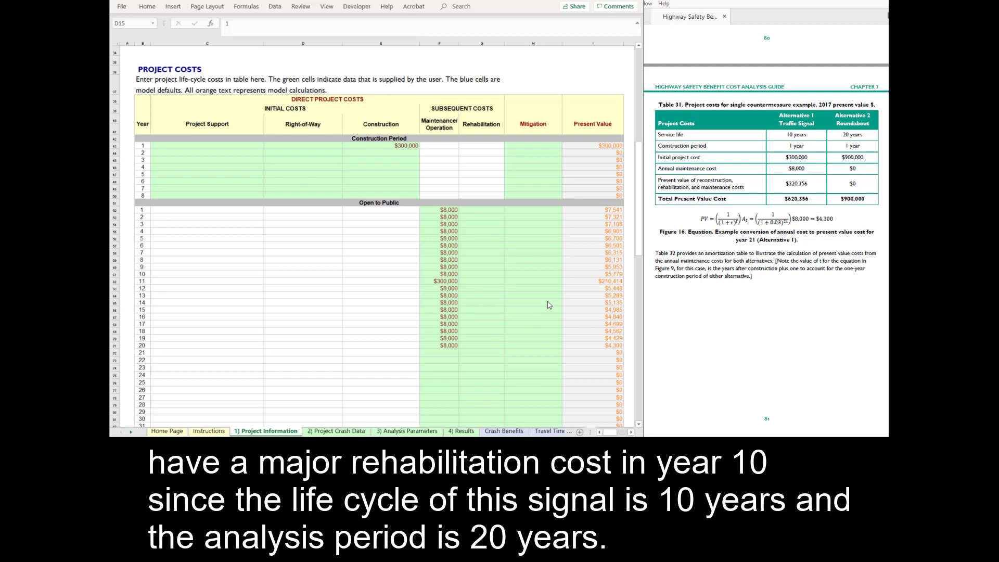
{"action": "scroll", "coordinate": [549, 305], "scroll_direction": "down", "scroll_amount": 1}
{"action": "scroll", "coordinate": [549, 305], "scroll_direction": "down", "scroll_amount": 8}
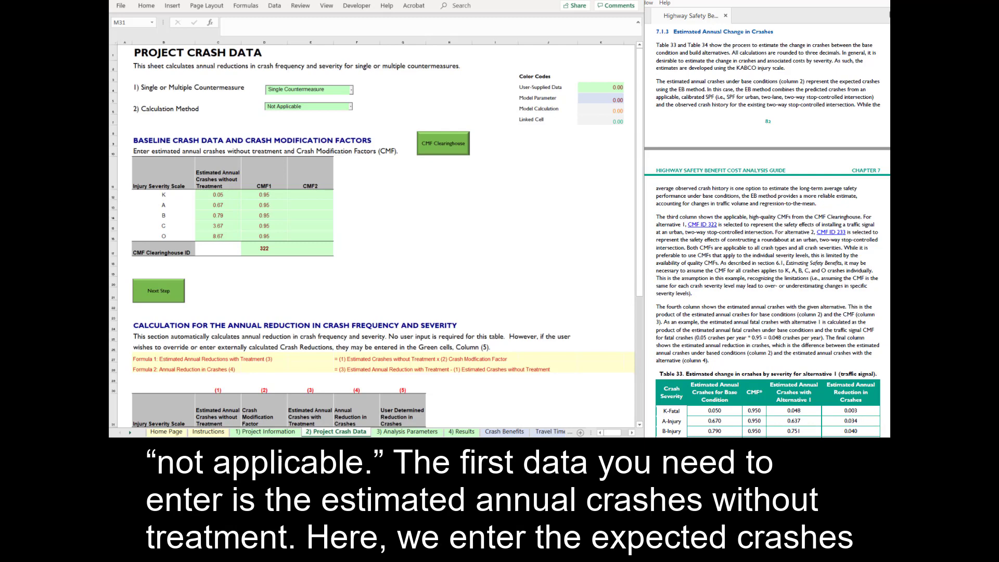
Scroll to the annual reduction table: 13.158 crashes with treatment, 0.695 fewer crashes per year.
{"action": "scroll", "coordinate": [767, 234], "scroll_direction": "down", "scroll_amount": 5}
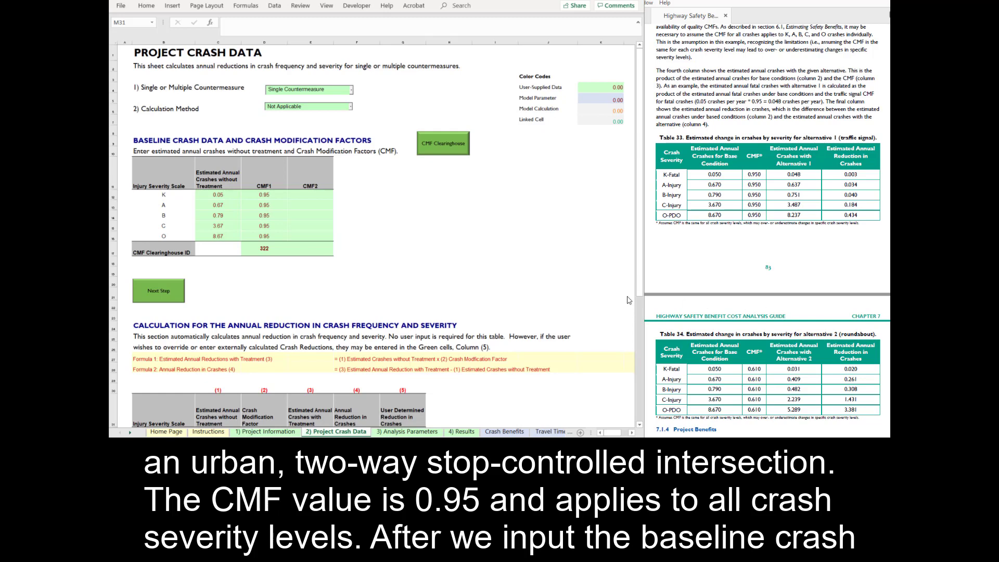
{"action": "scroll", "coordinate": [628, 299], "scroll_direction": "down", "scroll_amount": 2}
{"action": "scroll", "coordinate": [628, 300], "scroll_direction": "down", "scroll_amount": 5}
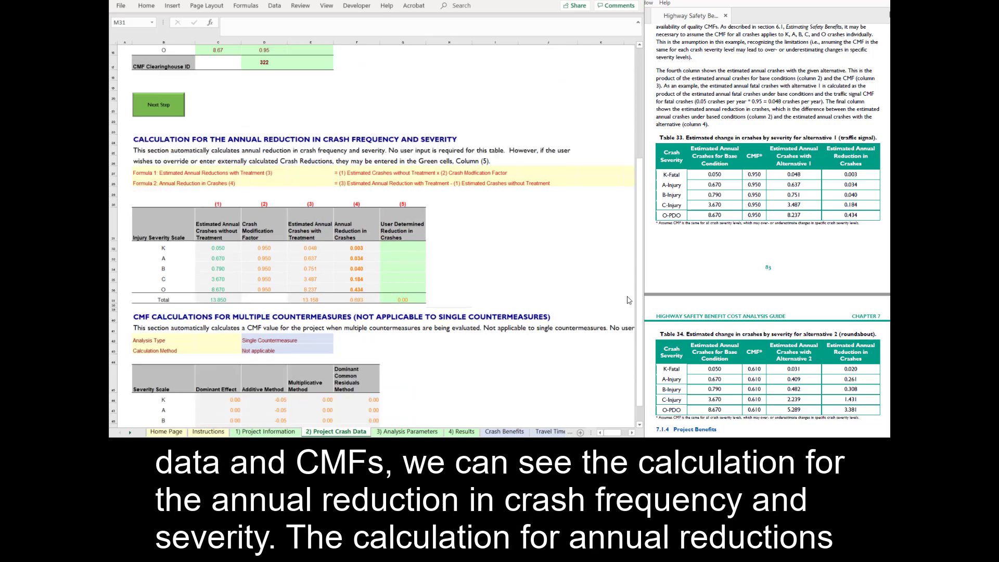
{"action": "scroll", "coordinate": [628, 300], "scroll_direction": "down", "scroll_amount": 1}
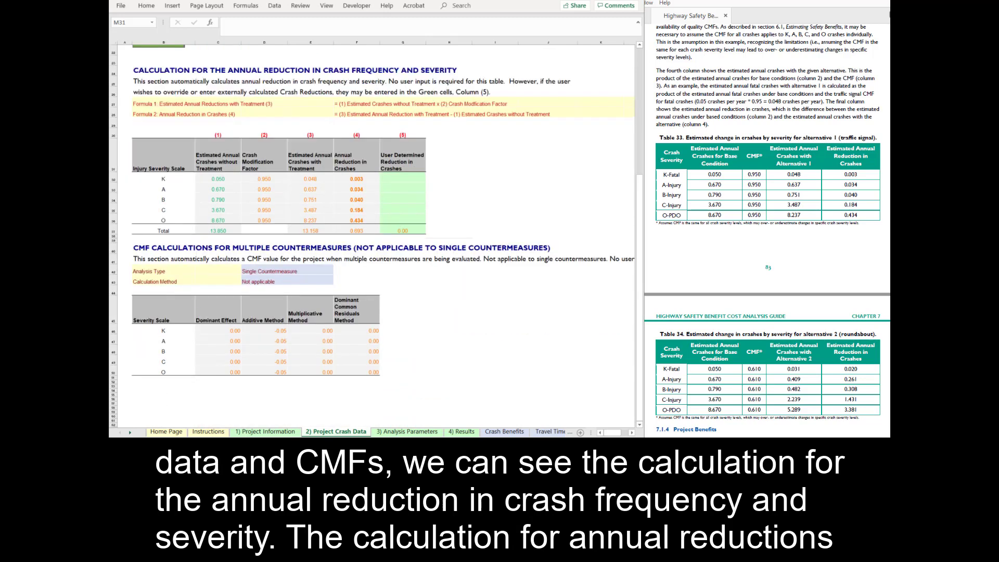